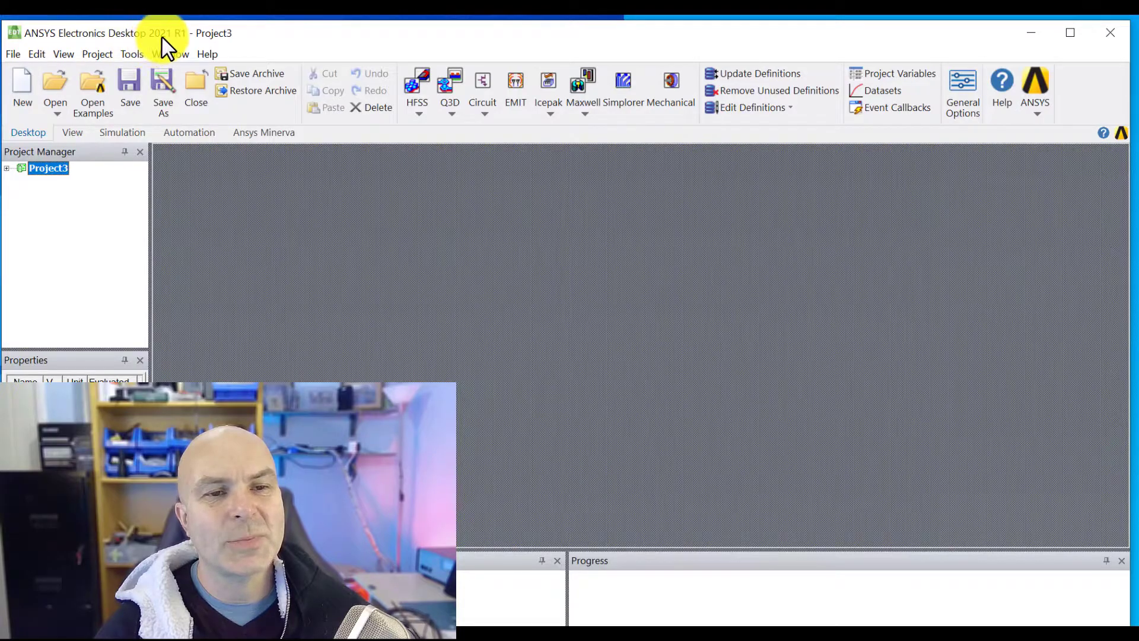
Open recent project 10el-144-1.25-boom-A2.aedt and pan along the boom to the folded driven element.
{"action": "left_click", "coordinate": [12, 55]}
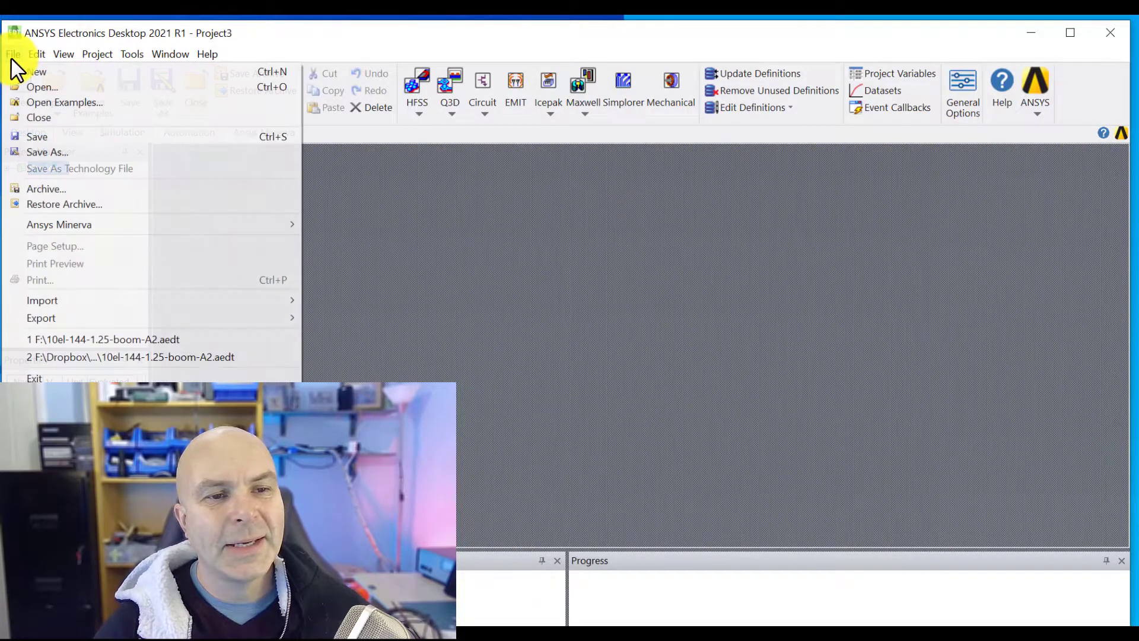
{"action": "left_click", "coordinate": [79, 339]}
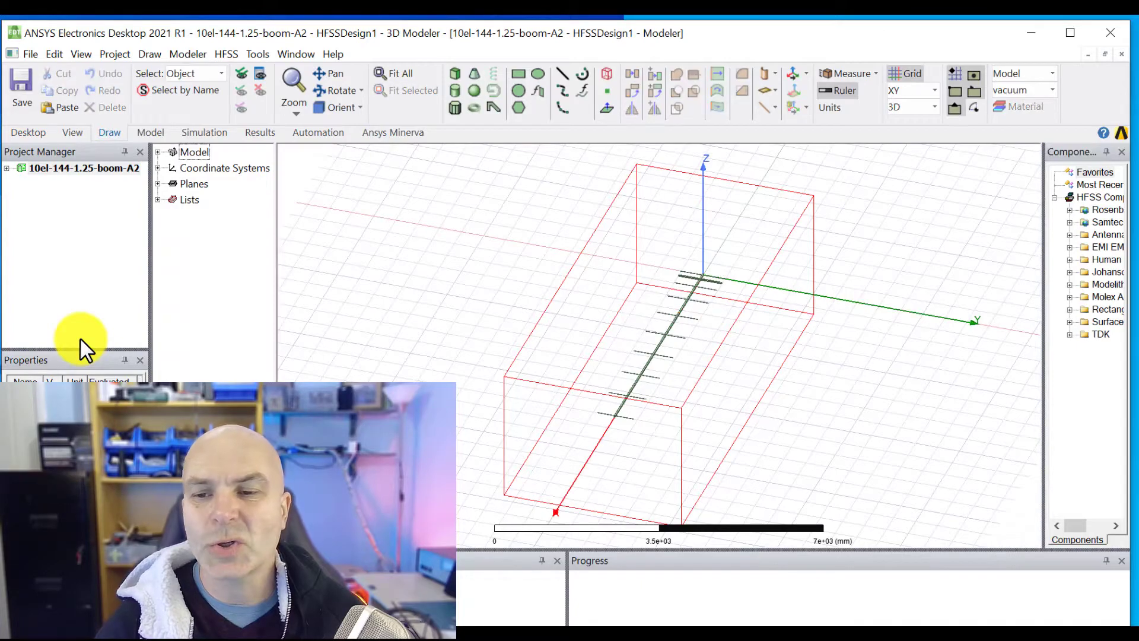
{"action": "scroll", "coordinate": [654, 364], "scroll_direction": "up", "scroll_amount": 1}
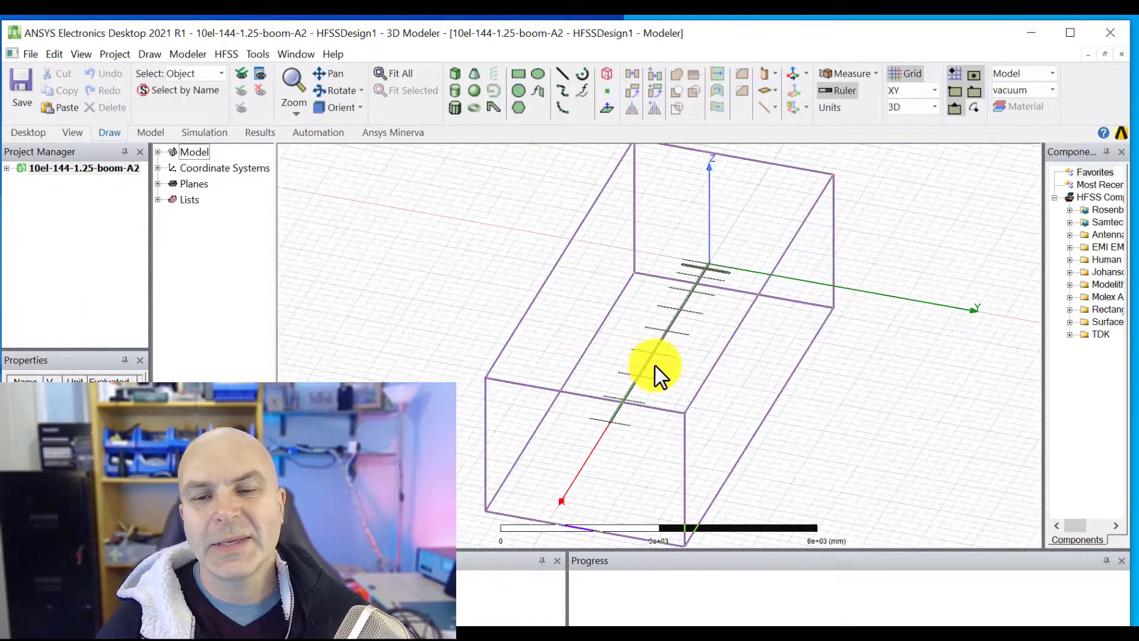
{"action": "scroll", "coordinate": [654, 364], "scroll_direction": "up", "scroll_amount": 2}
{"action": "scroll", "coordinate": [860, 262], "scroll_direction": "up", "scroll_amount": 1}
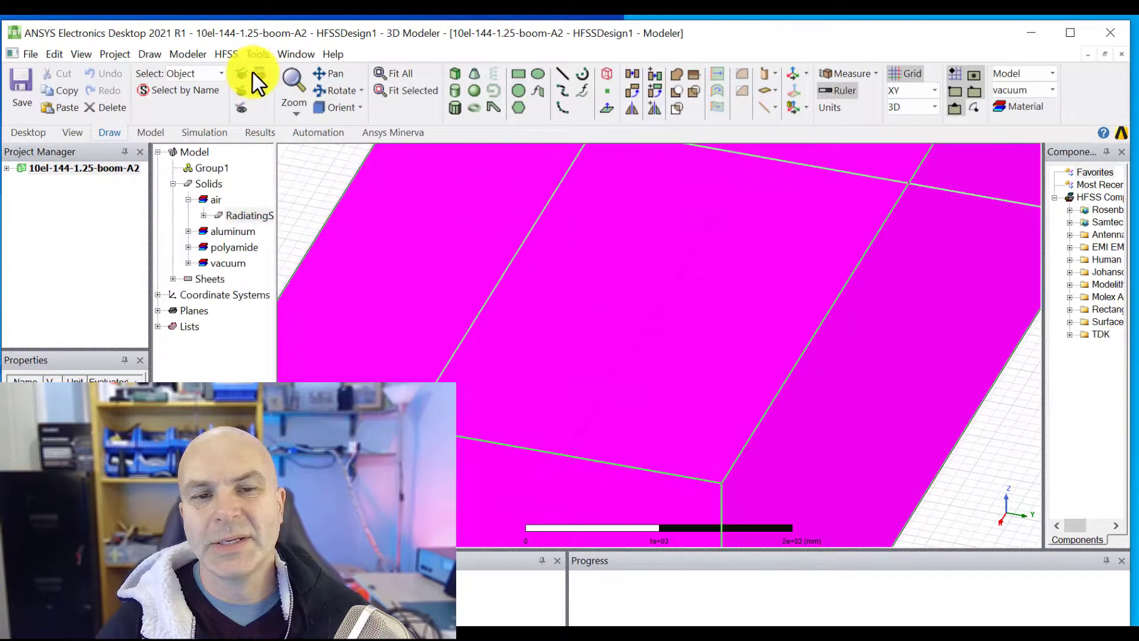
{"action": "left_click", "coordinate": [297, 176]}
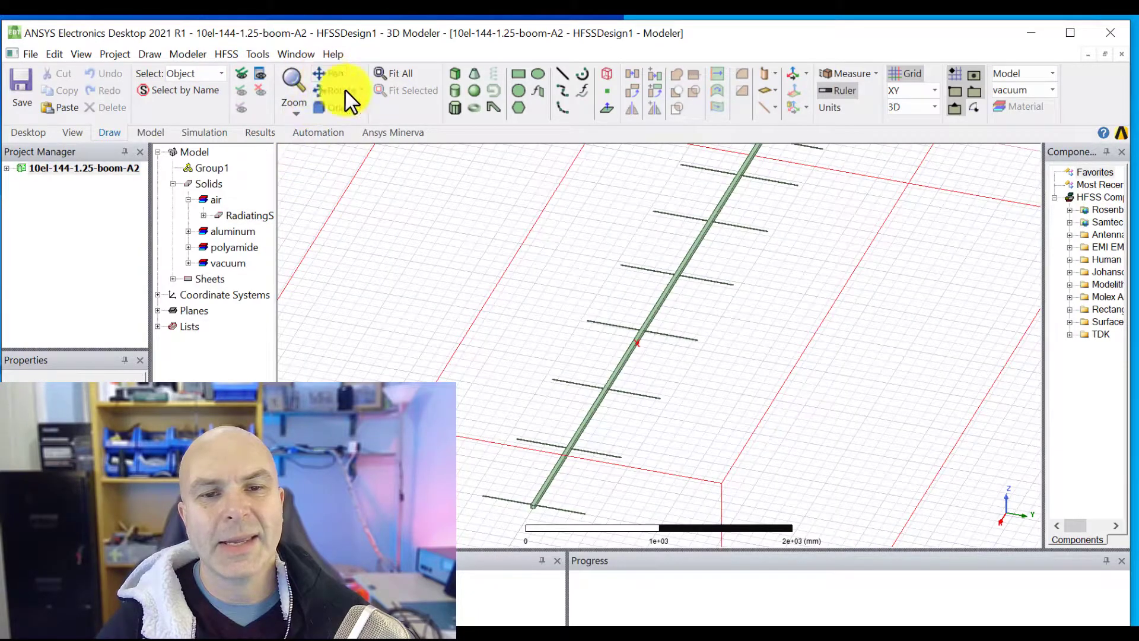
{"action": "left_click", "coordinate": [327, 73]}
{"action": "left_click_drag", "start_coordinate": [890, 453], "coordinate": [637, 397]}
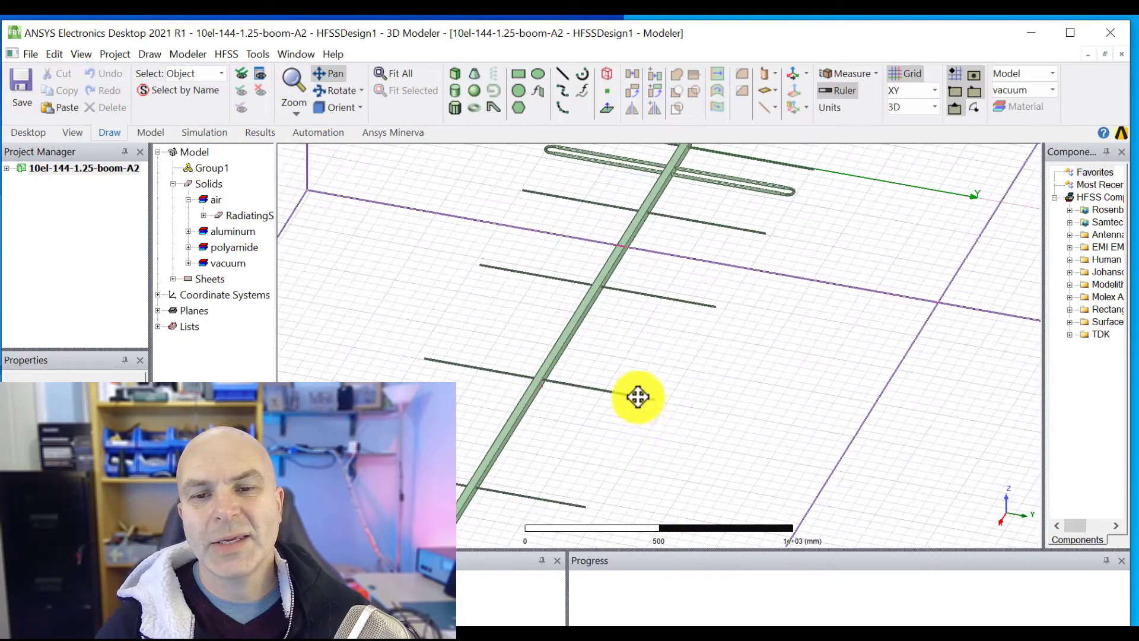
{"action": "mouse_move", "coordinate": [872, 335]}
{"action": "left_mouse_down"}
{"action": "mouse_move", "coordinate": [849, 401]}
{"action": "mouse_move", "coordinate": [882, 465]}
{"action": "left_mouse_up"}
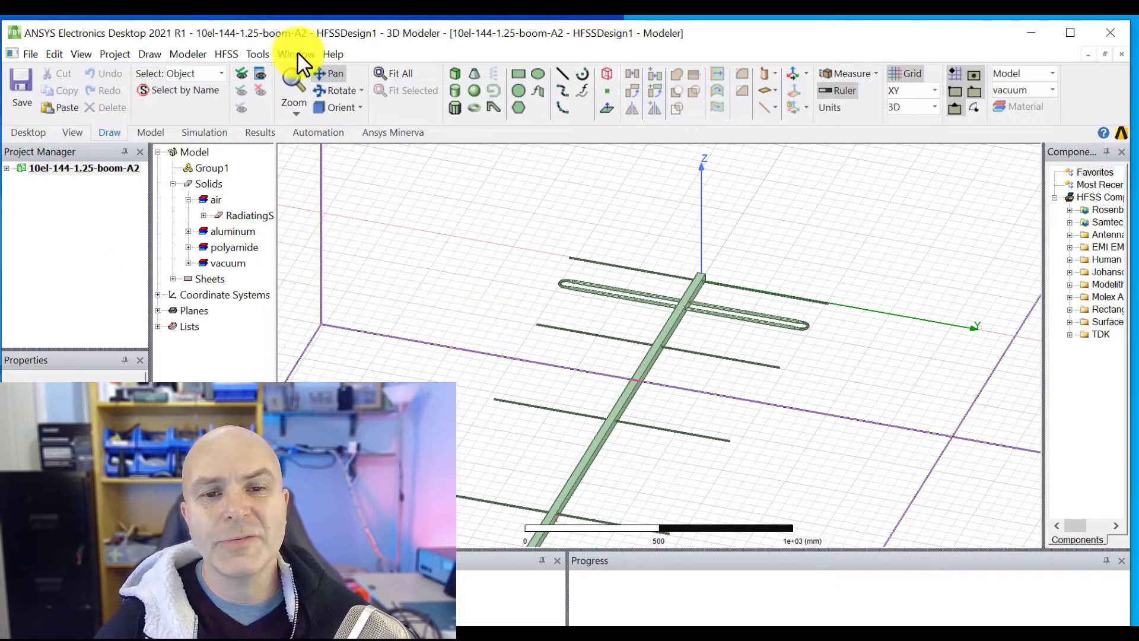
Expand the project node and its HFSSDesign1 node in the Project Manager tree.
{"action": "left_click", "coordinate": [6, 169]}
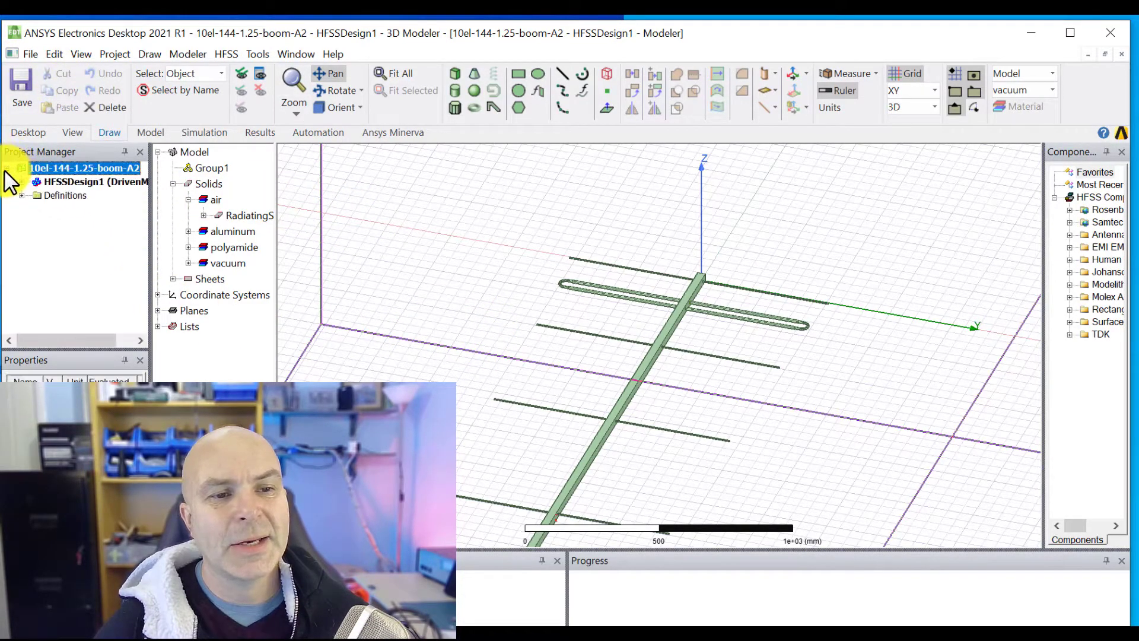
{"action": "left_click", "coordinate": [22, 181]}
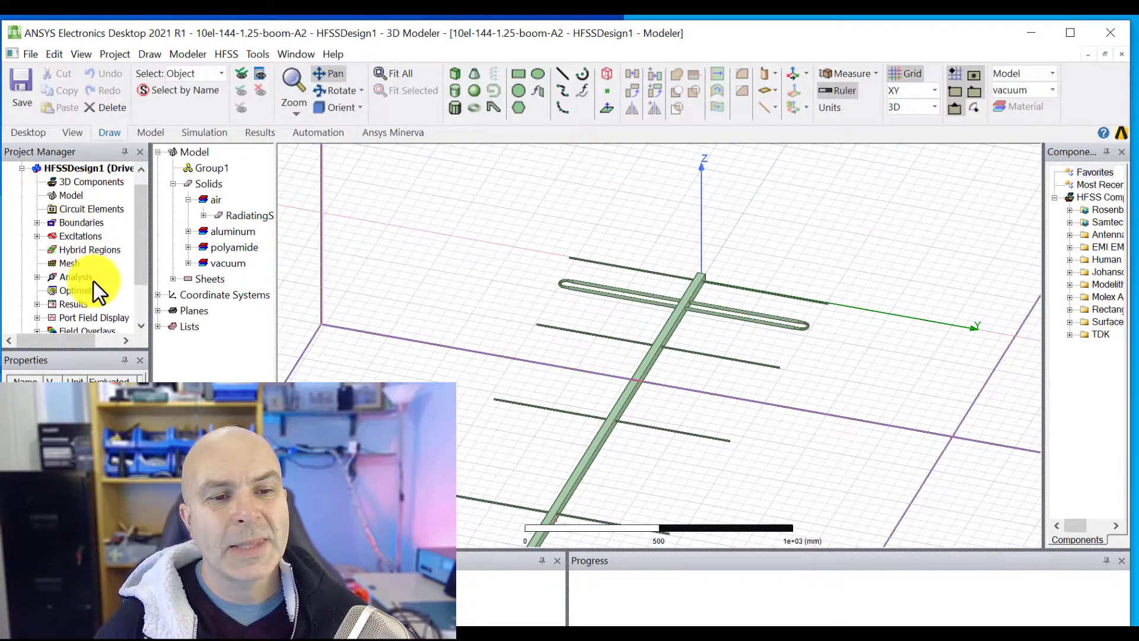
{"action": "scroll", "coordinate": [83, 290], "scroll_direction": "down", "scroll_amount": 2}
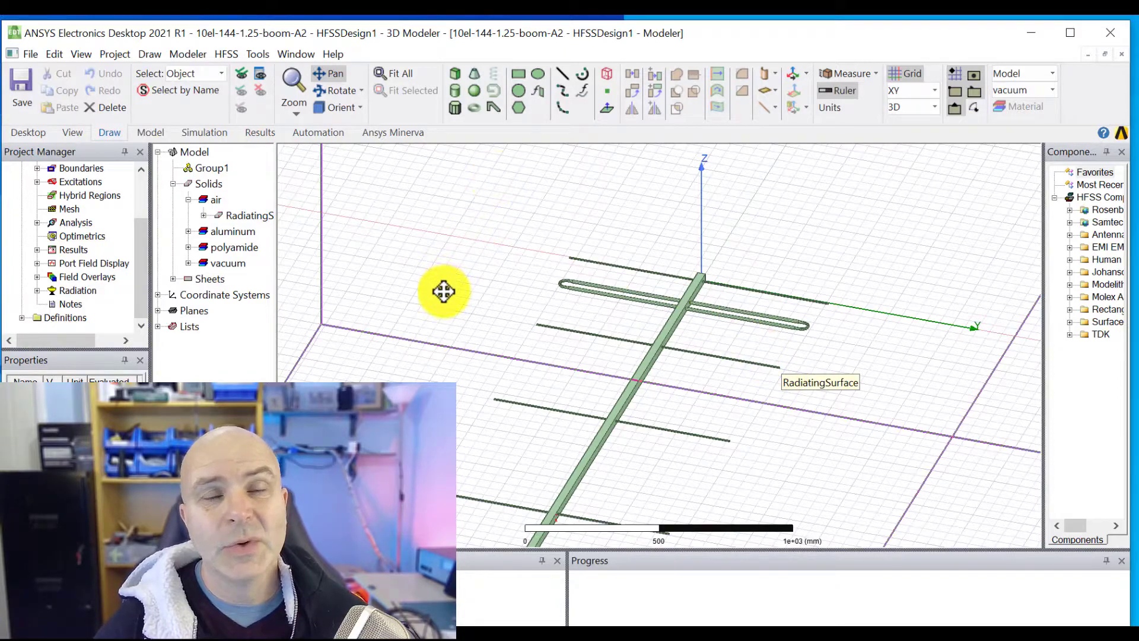
{"action": "scroll", "coordinate": [441, 291], "scroll_direction": "up", "scroll_amount": 1}
{"action": "scroll", "coordinate": [443, 291], "scroll_direction": "up", "scroll_amount": 2}
{"action": "scroll", "coordinate": [444, 291], "scroll_direction": "down", "scroll_amount": 2}
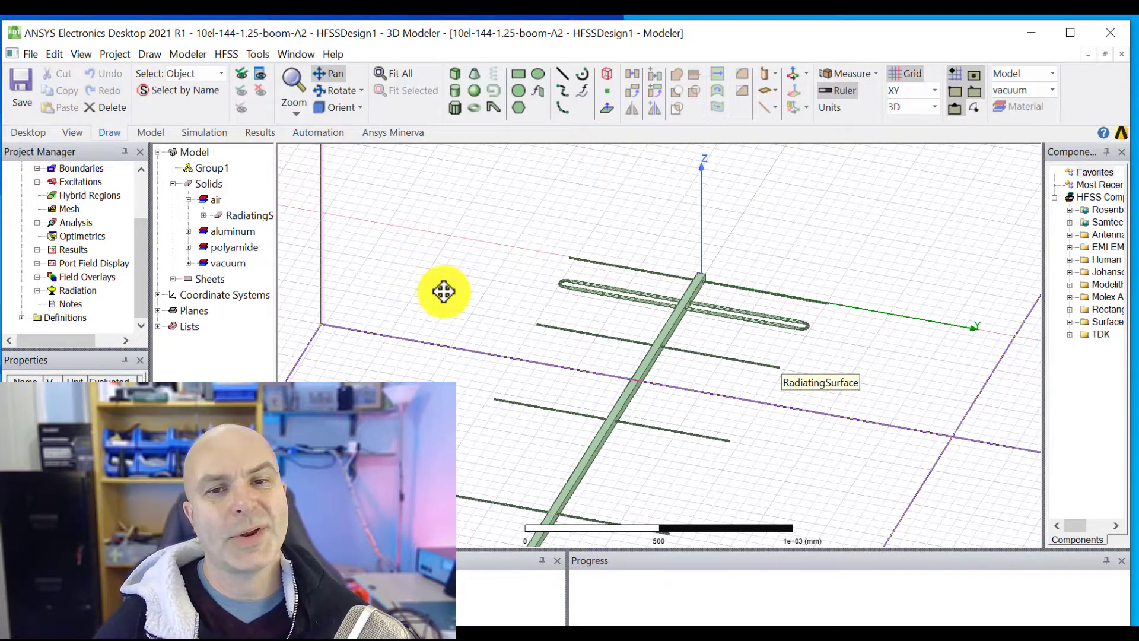
Review the About dialog's 2021 R1 build 2020-11-16 details, then launch HFSS Help.
{"action": "left_click", "coordinate": [333, 55]}
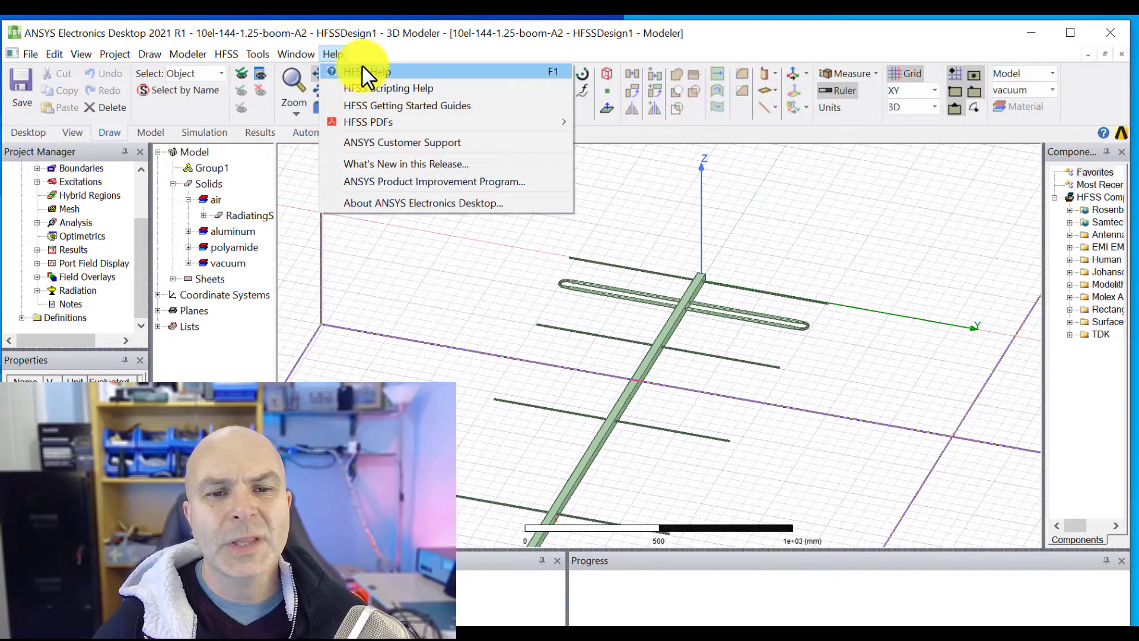
{"action": "left_click", "coordinate": [392, 202]}
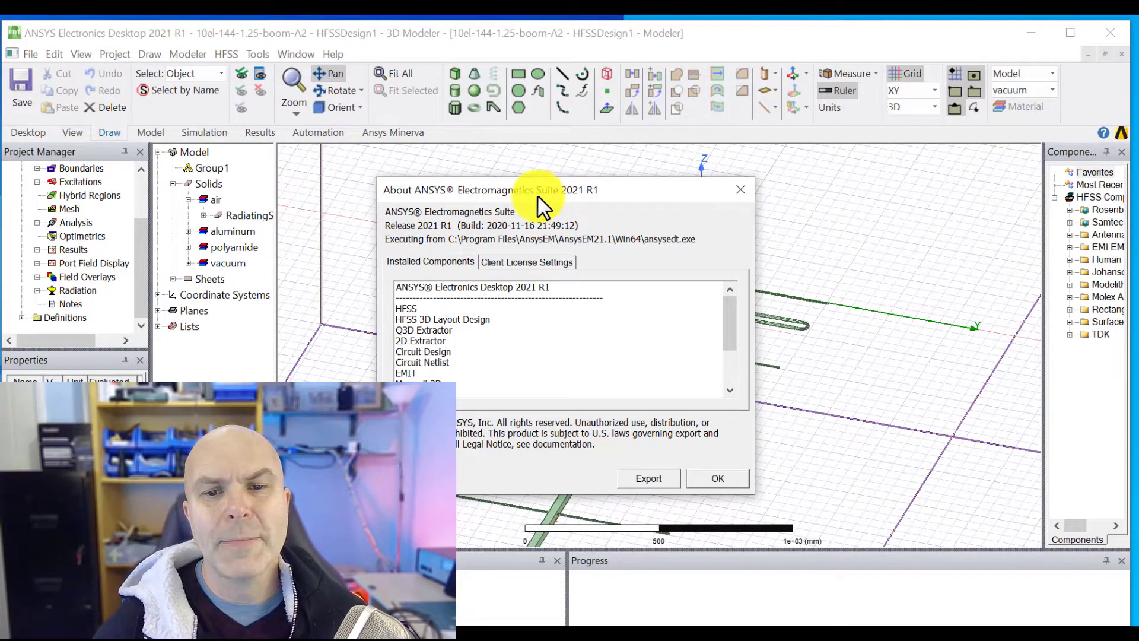
{"action": "left_click", "coordinate": [713, 478]}
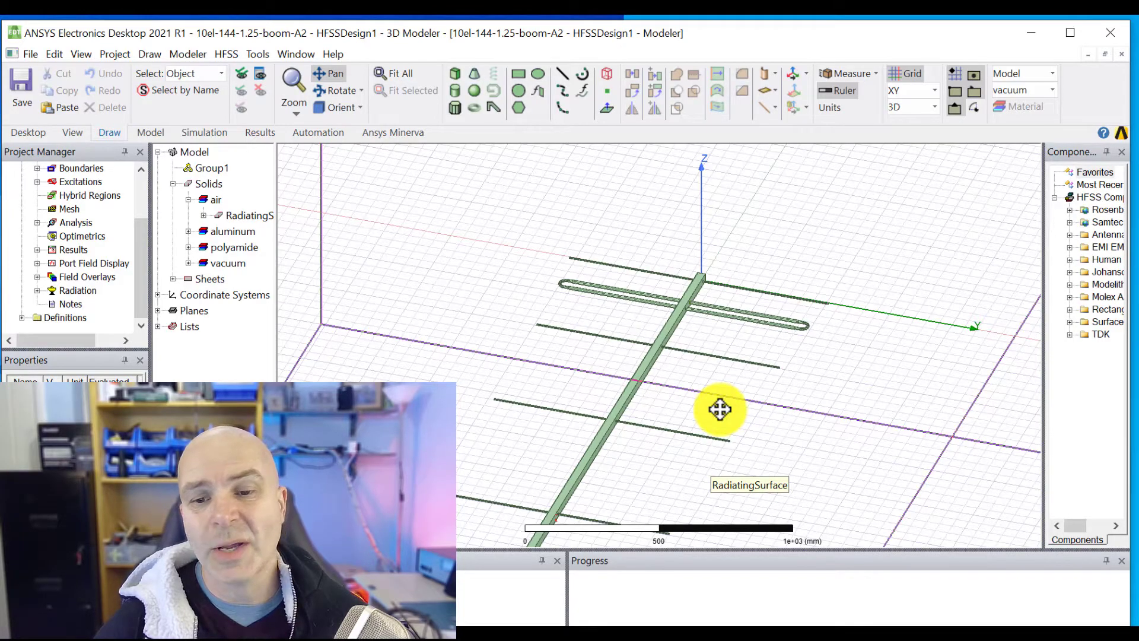
{"action": "left_click", "coordinate": [333, 54]}
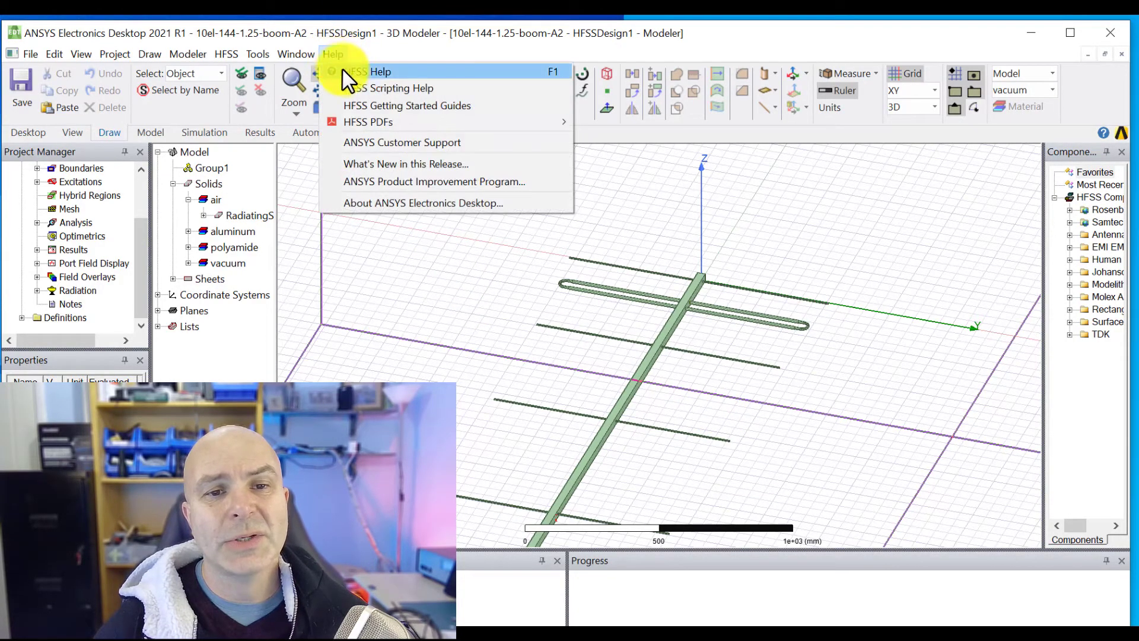
{"action": "left_click", "coordinate": [346, 72]}
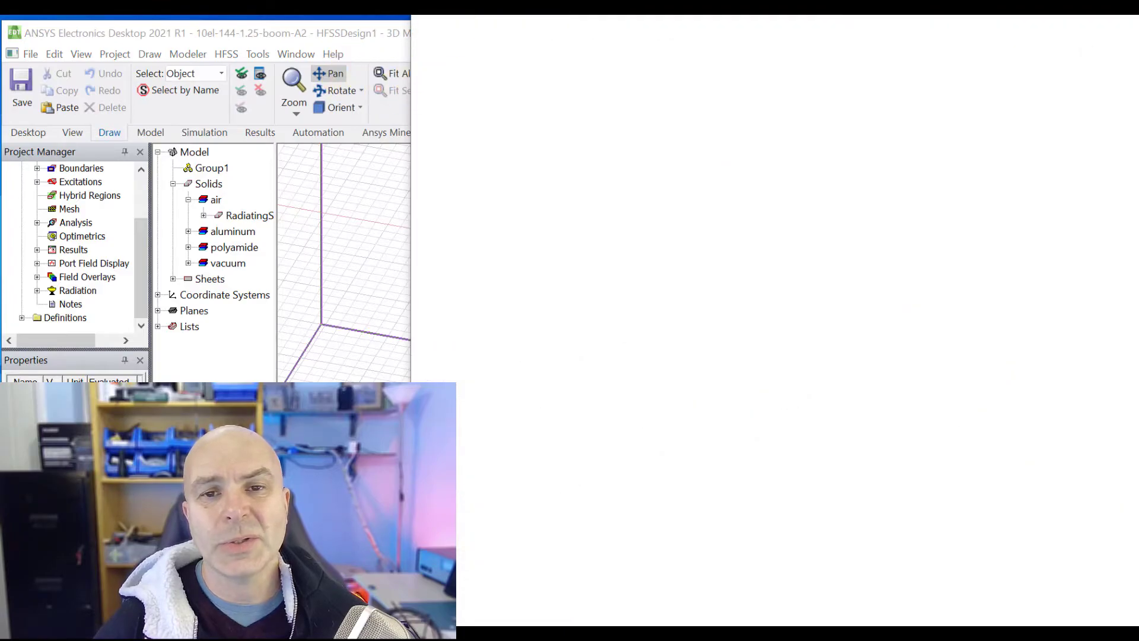
Move and narrow the Welcome to HFSS Help browser window, then close it.
{"action": "left_click_drag", "start_coordinate": [450, 85], "coordinate": [298, 64]}
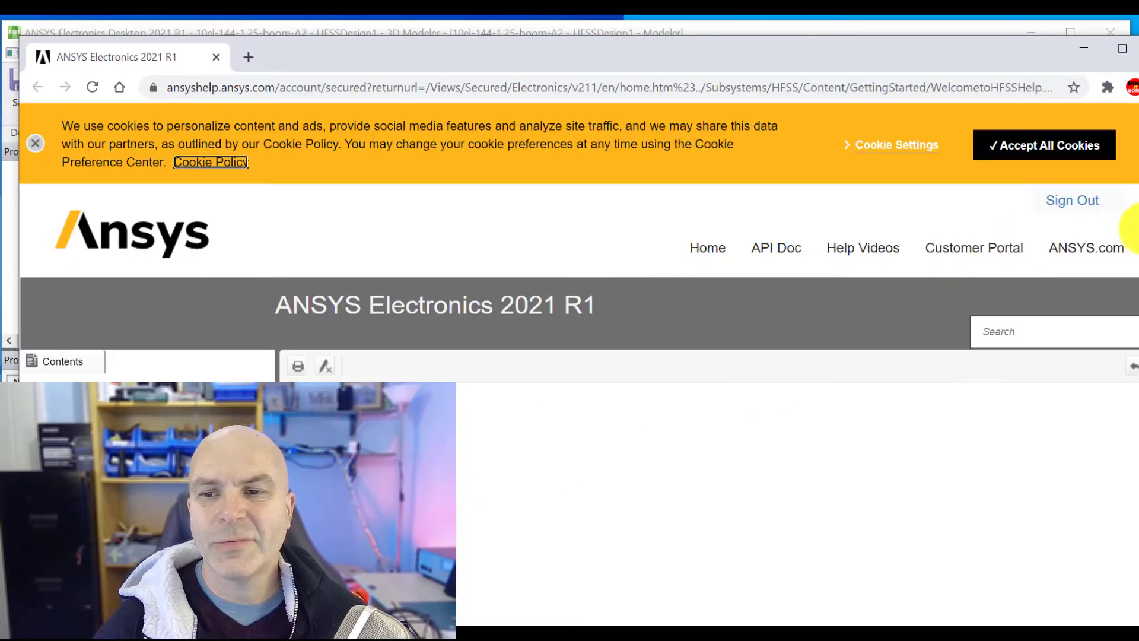
{"action": "left_click_drag", "start_coordinate": [1136, 224], "coordinate": [1083, 260]}
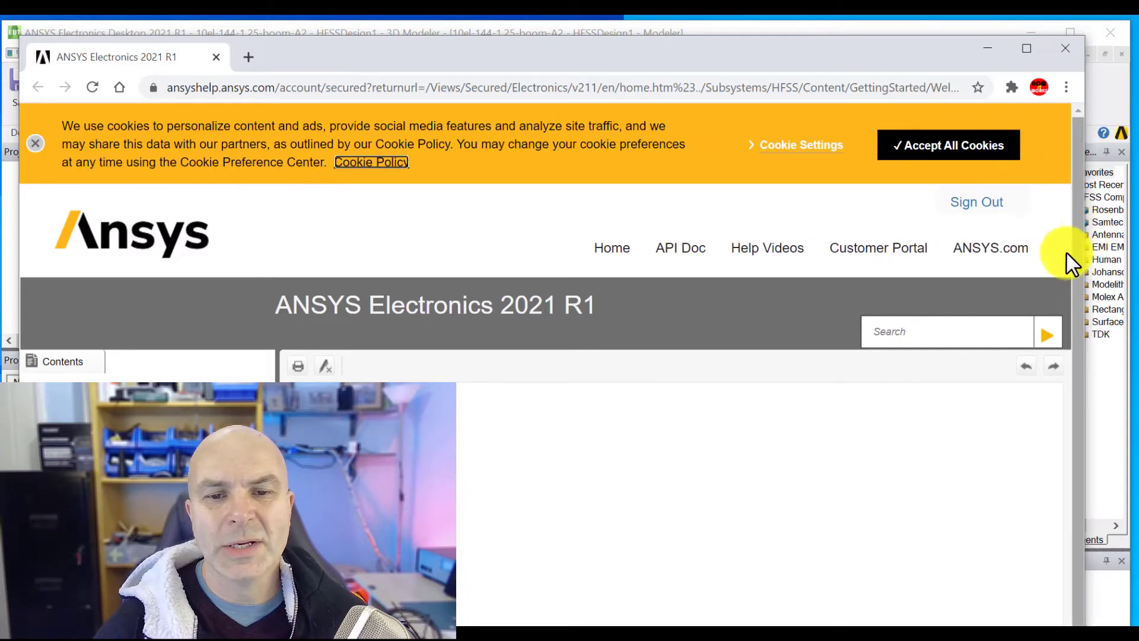
{"action": "scroll", "coordinate": [626, 403], "scroll_direction": "down", "scroll_amount": 3}
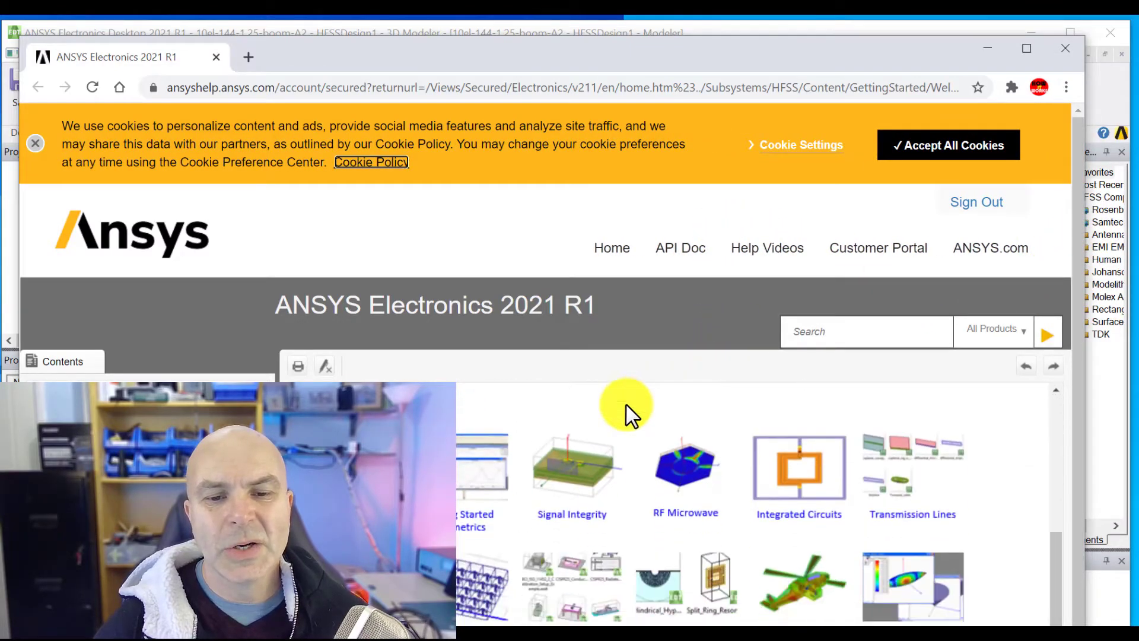
{"action": "scroll", "coordinate": [626, 403], "scroll_direction": "up", "scroll_amount": 5}
{"action": "scroll", "coordinate": [625, 403], "scroll_direction": "up", "scroll_amount": 5}
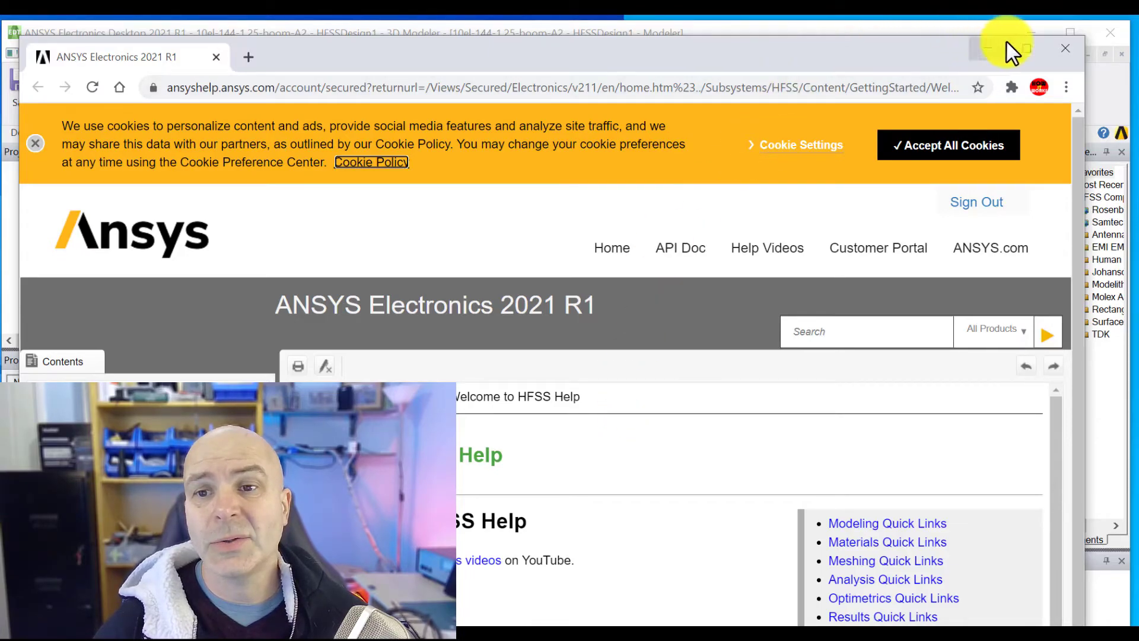
{"action": "left_click", "coordinate": [1064, 49]}
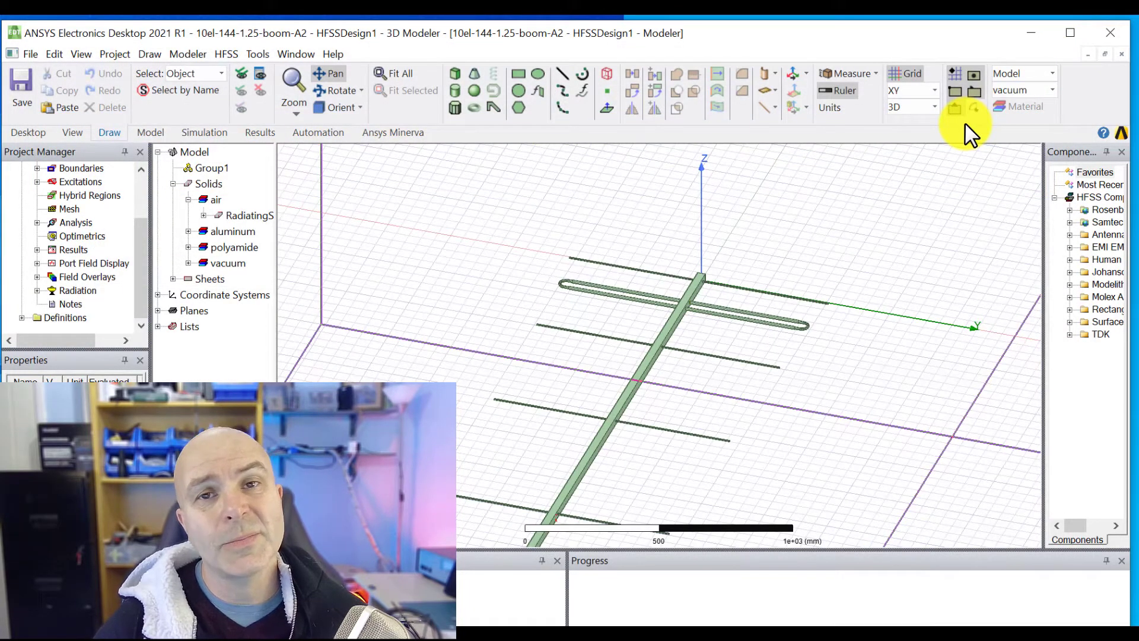